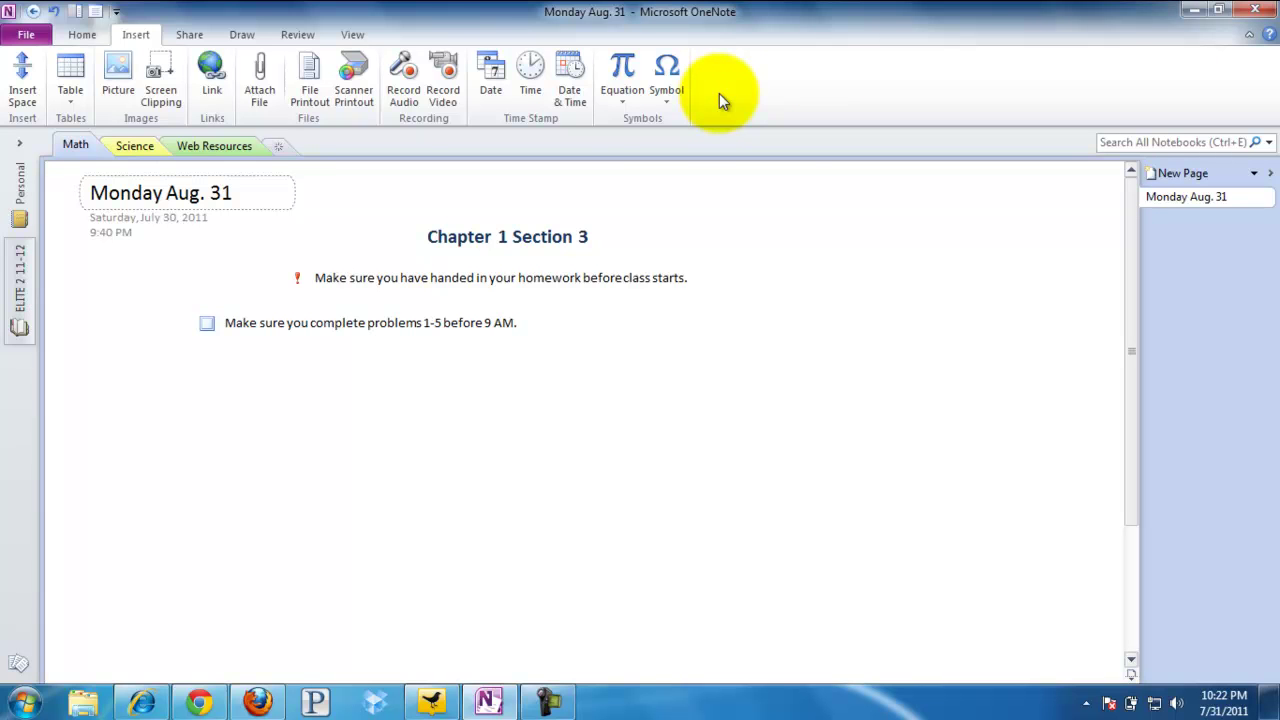
# Bring up the Insert Table size grid on the Monday Aug. 31 math page
pyautogui.click(73, 105)
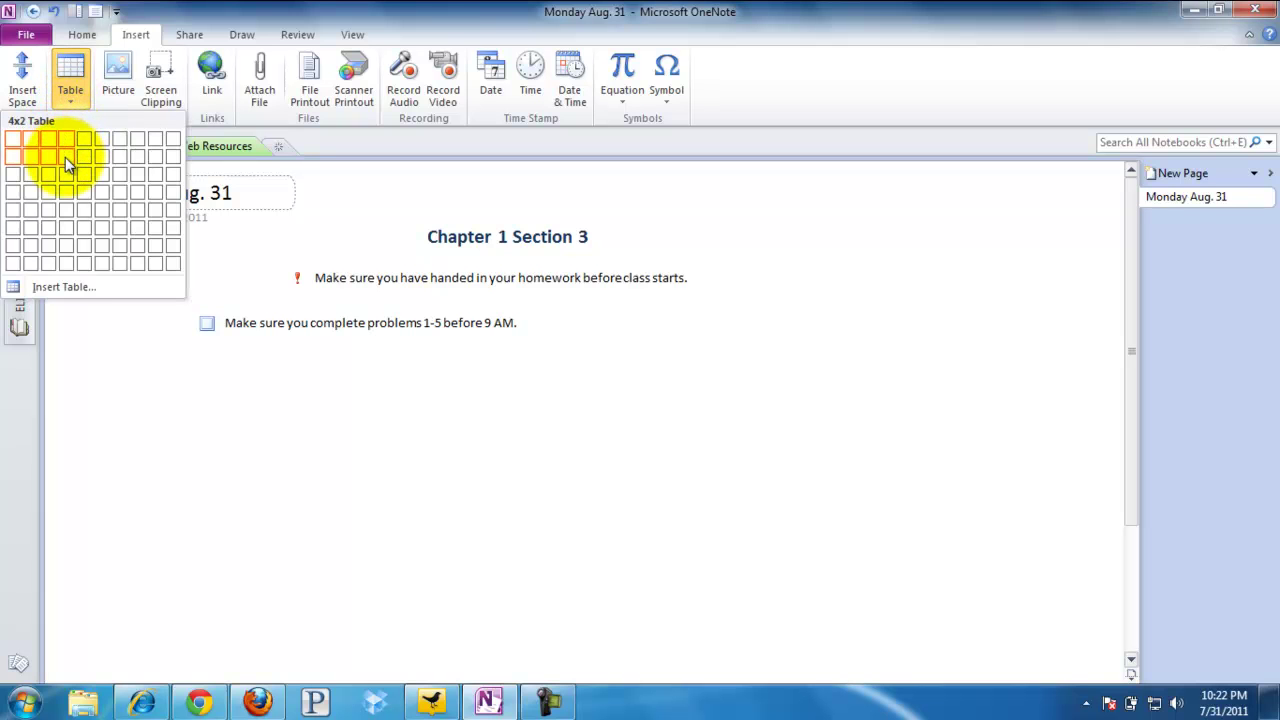
pyautogui.click(104, 106)
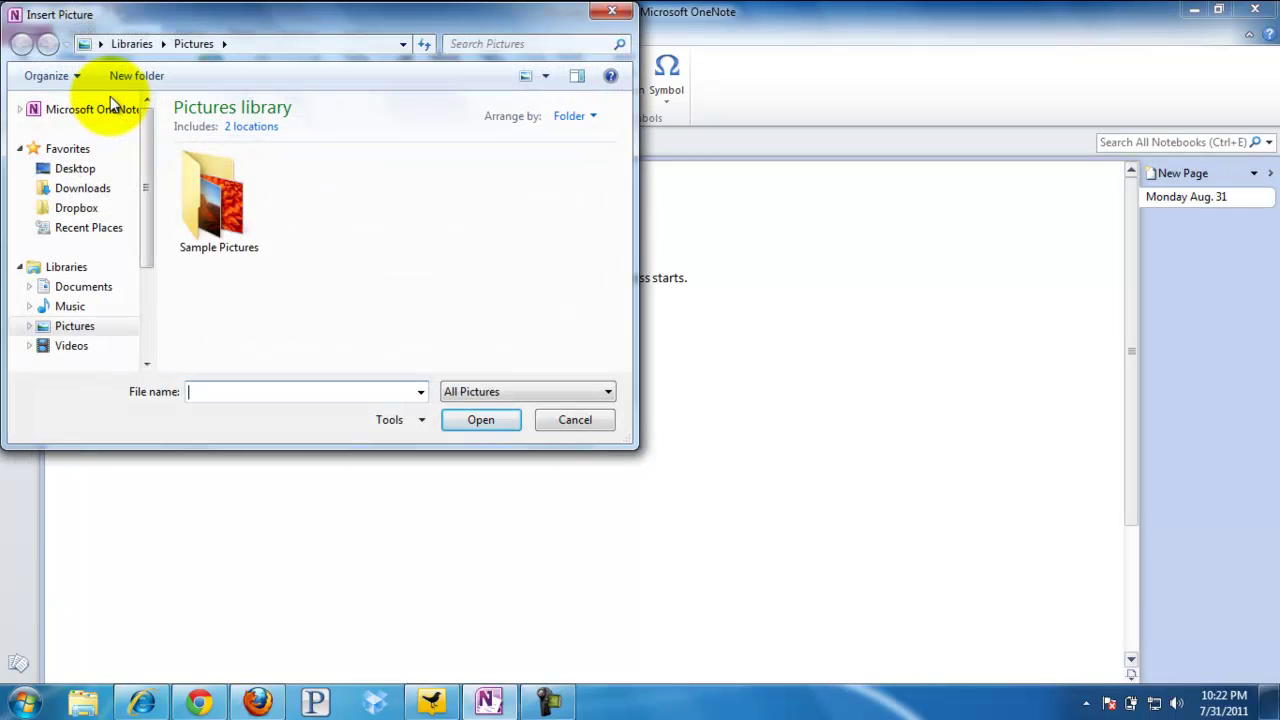
pyautogui.click(210, 192)
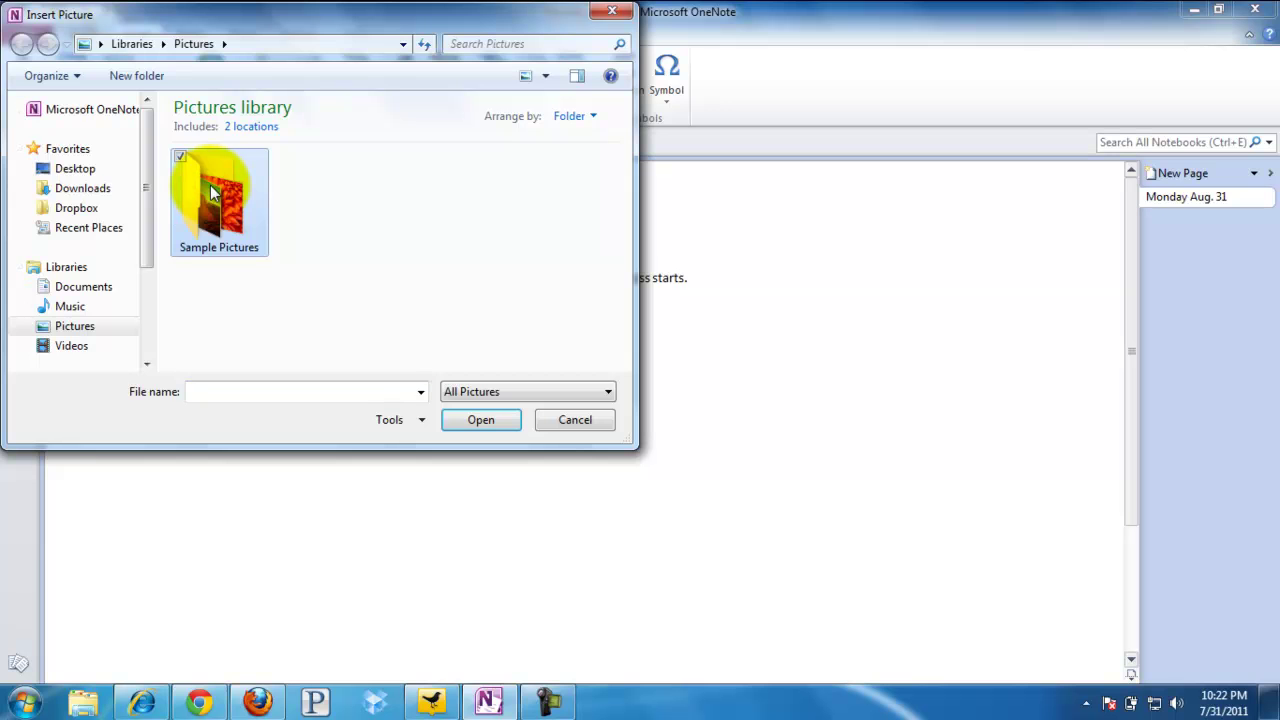
pyautogui.doubleClick(211, 192)
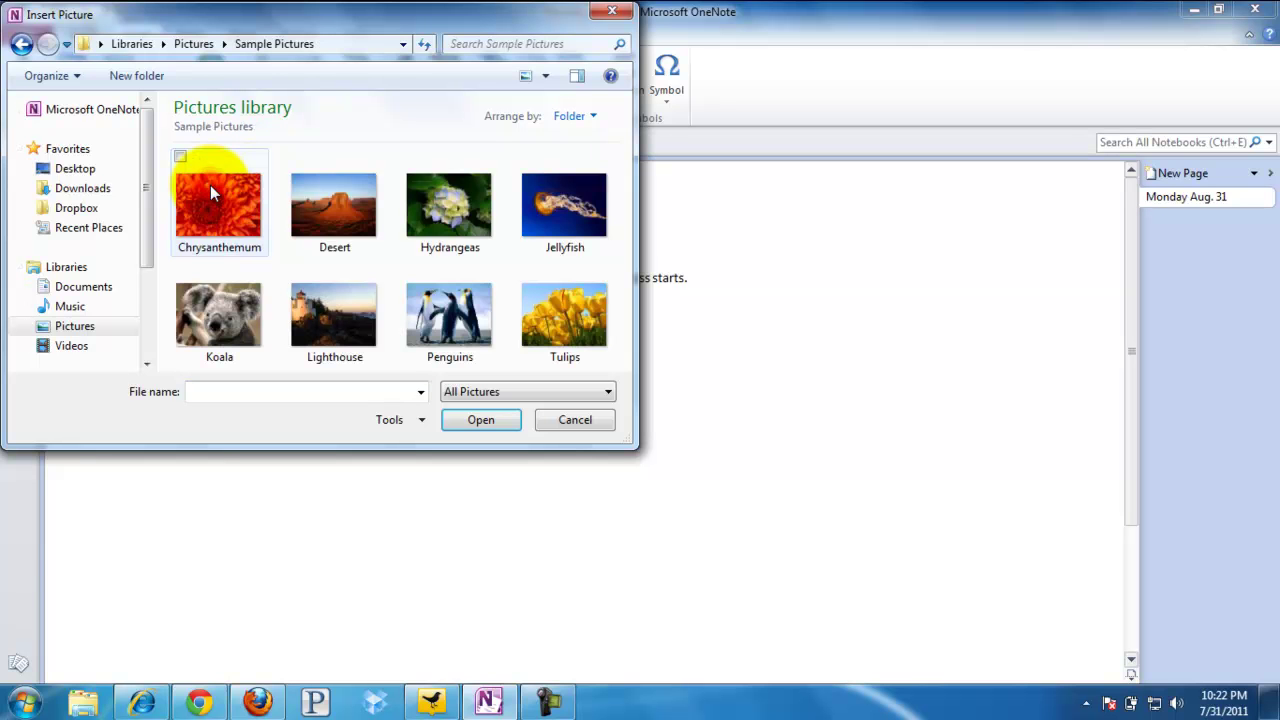
pyautogui.click(449, 315)
pyautogui.click(480, 420)
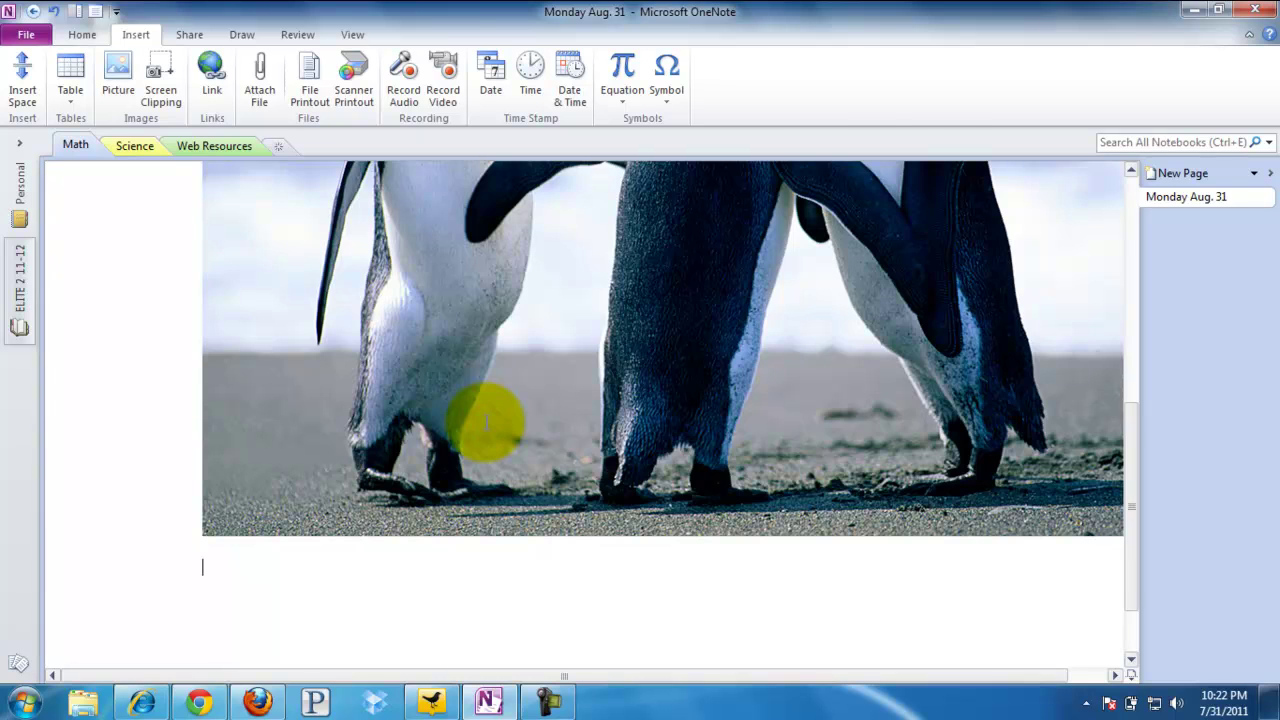
pyautogui.hotkey('ctrl', 'z')
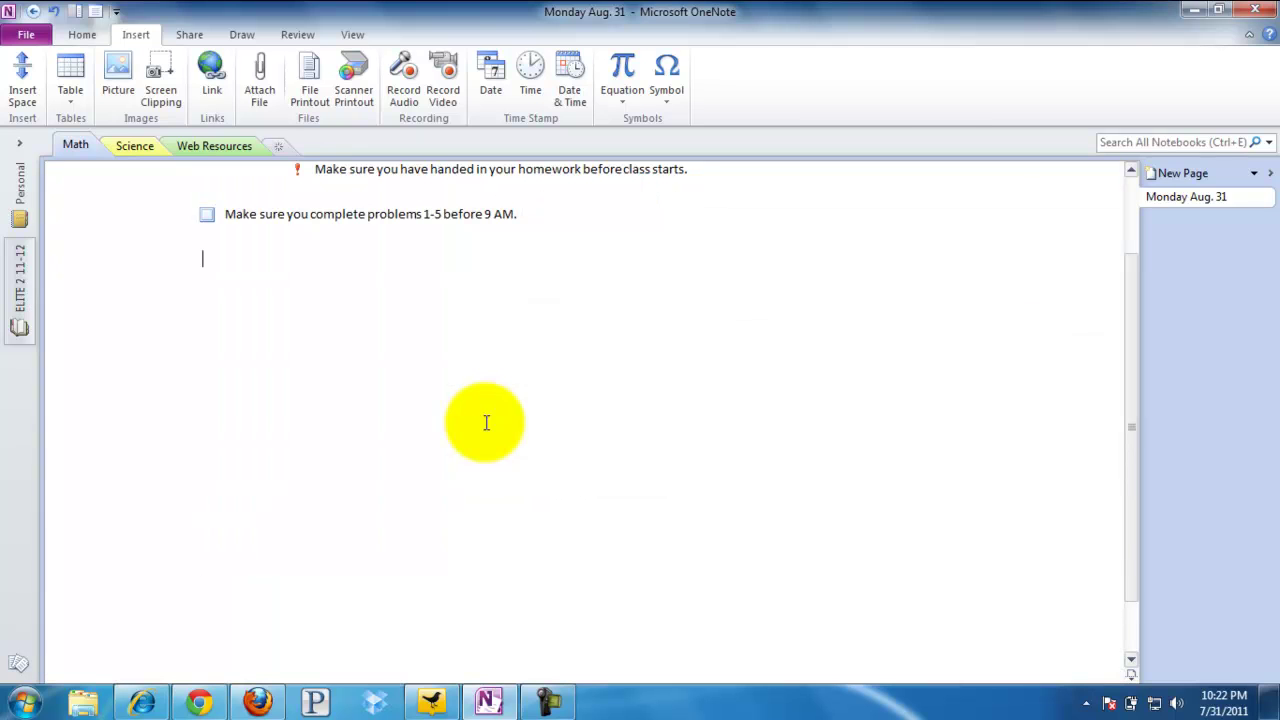
# Clip the top-left desktop icons and move the clipping to the page's right side
pyautogui.click(161, 86)
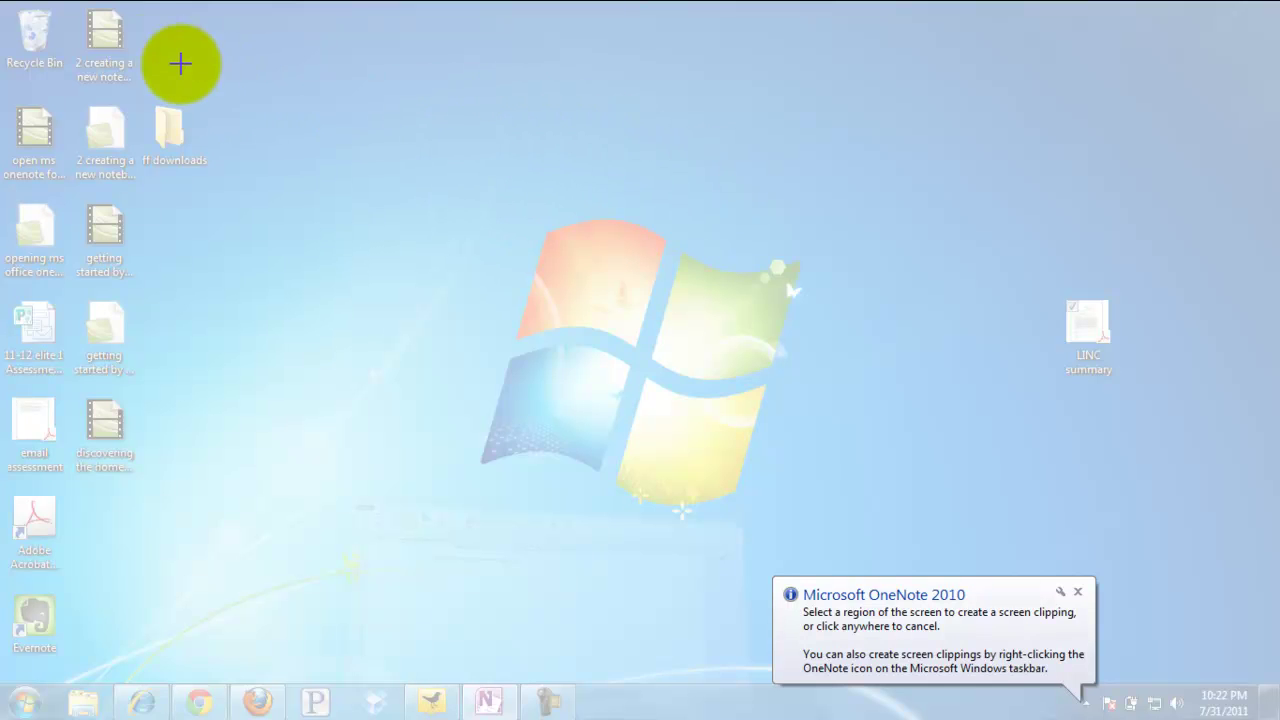
pyautogui.moveTo(10, 10); pyautogui.dragTo(219, 199)
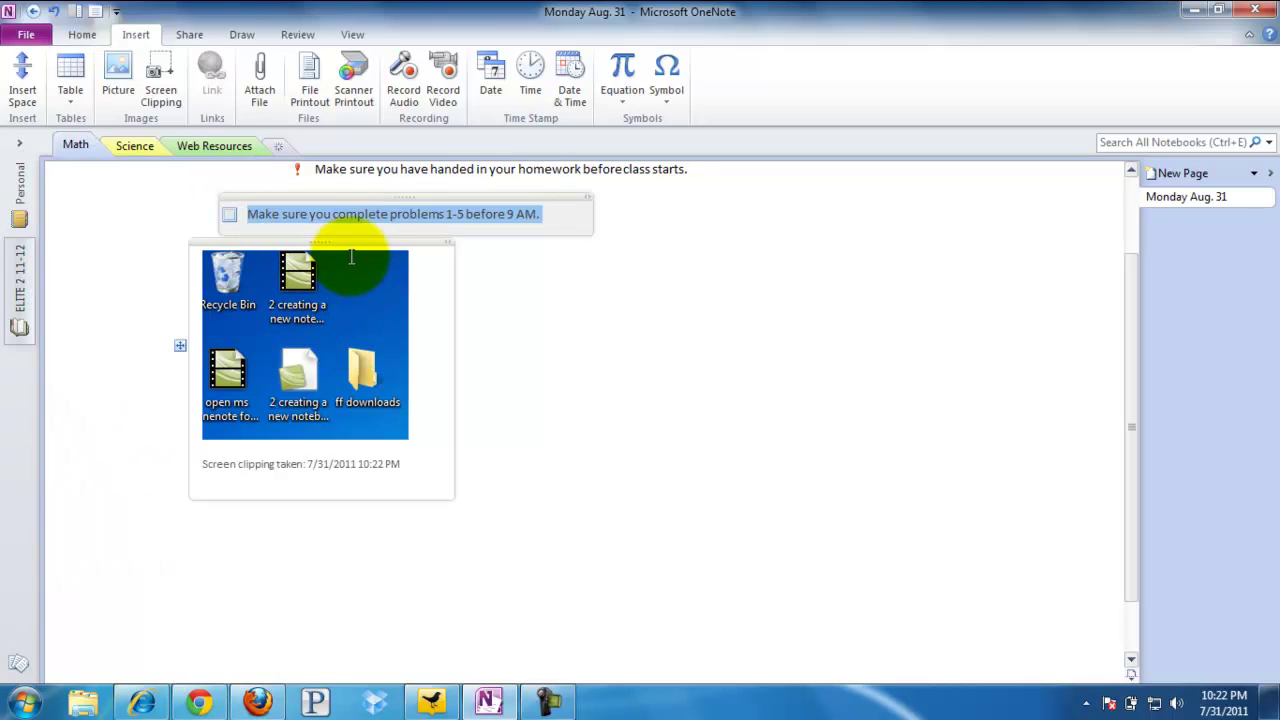
pyautogui.moveTo(351, 245); pyautogui.dragTo(966, 229)
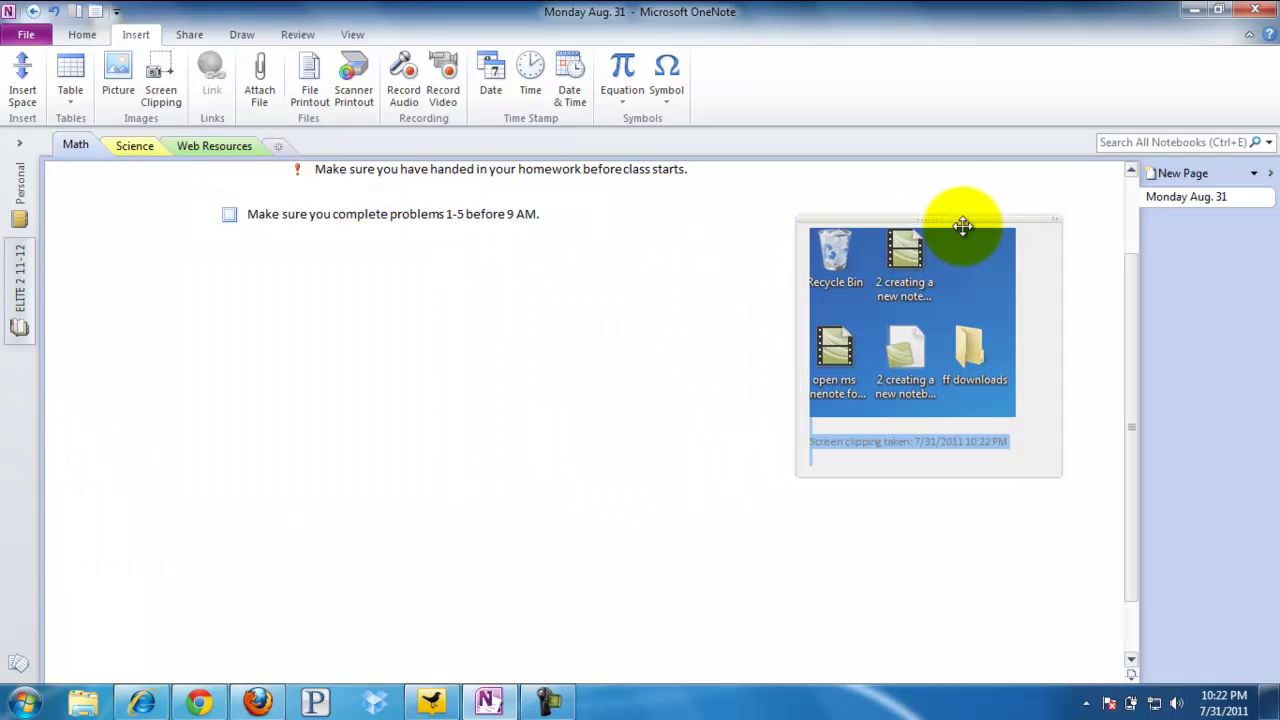
pyautogui.click(617, 340)
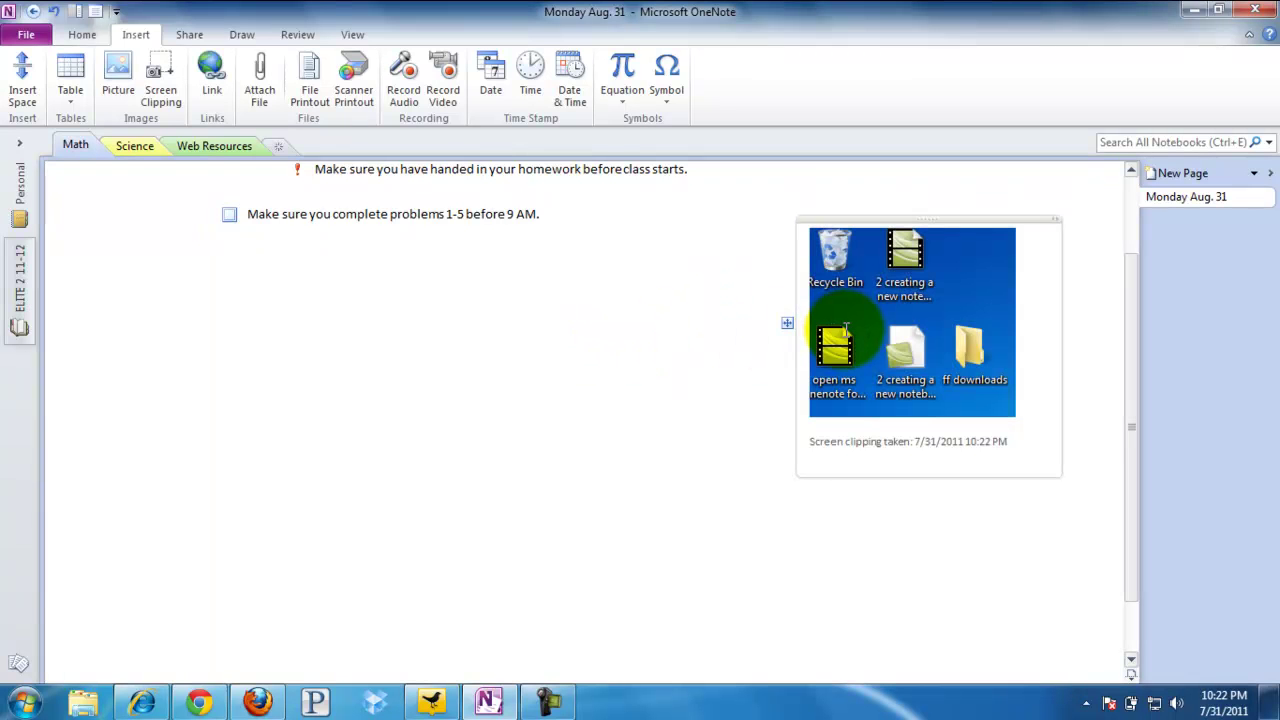
# Clip the softball team photo from the Lindbergh Schools web page onto the OneNote page
pyautogui.click(152, 707)
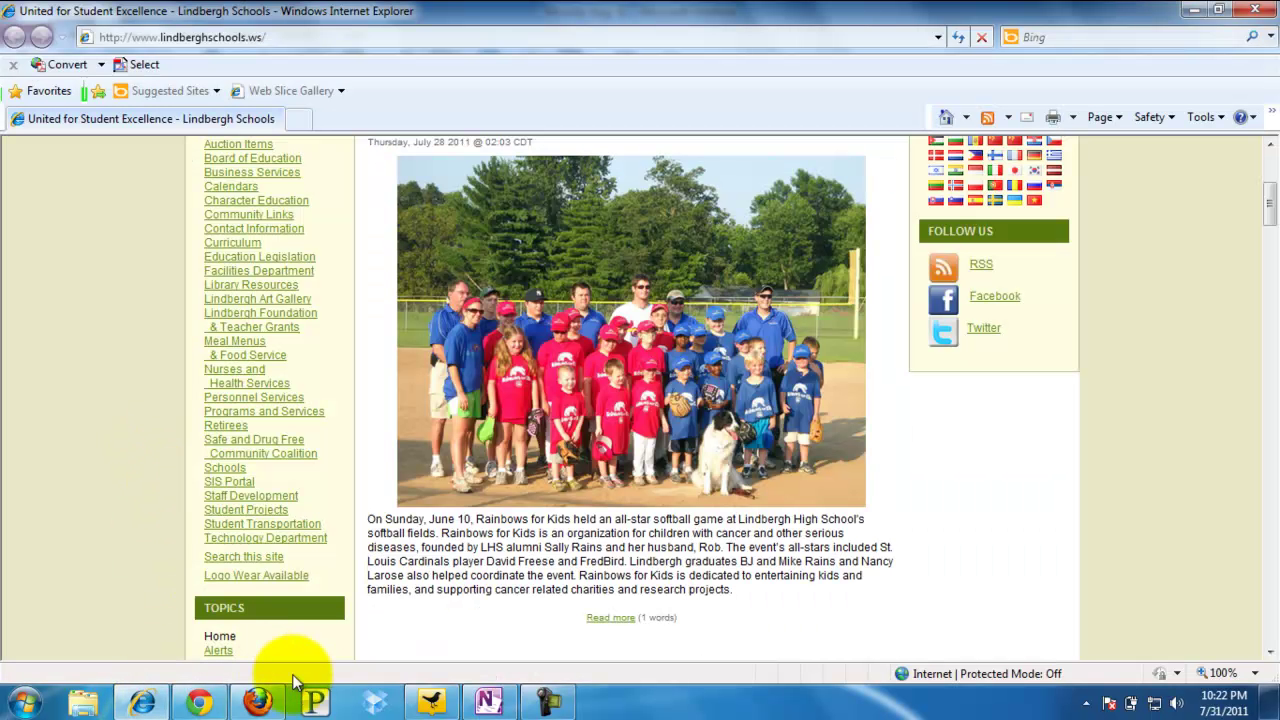
pyautogui.click(490, 699)
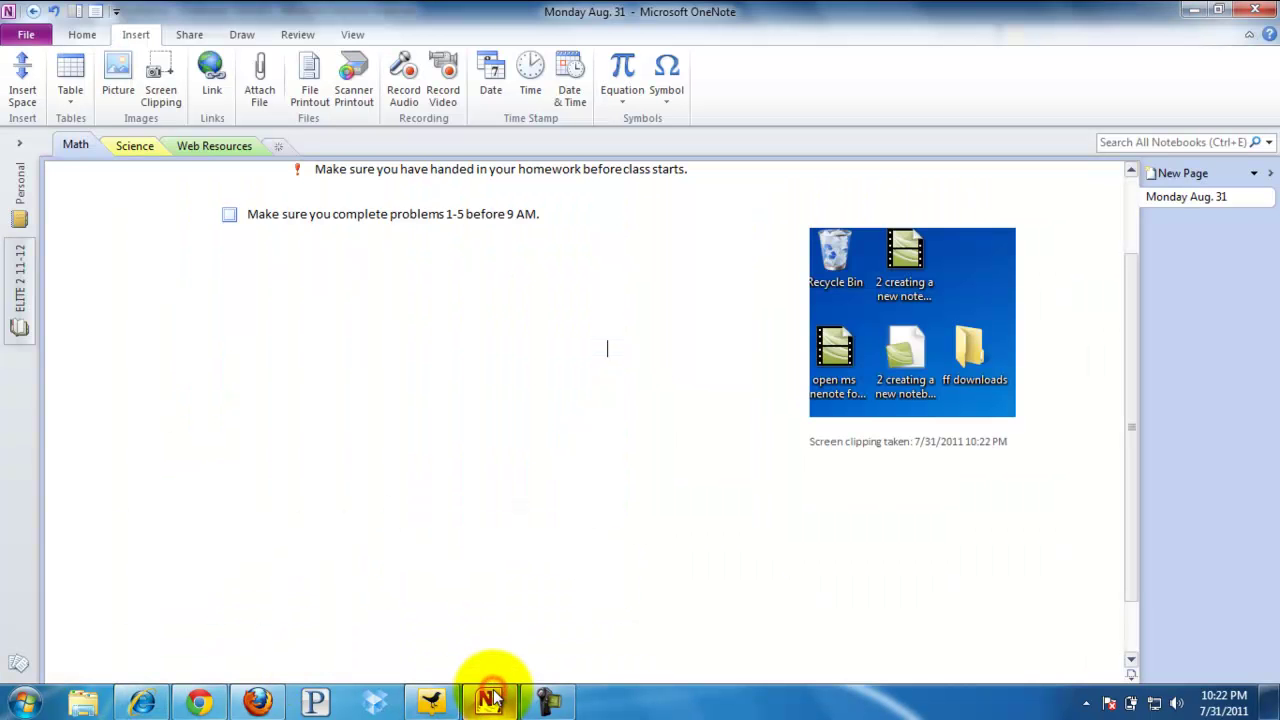
pyautogui.click(160, 80)
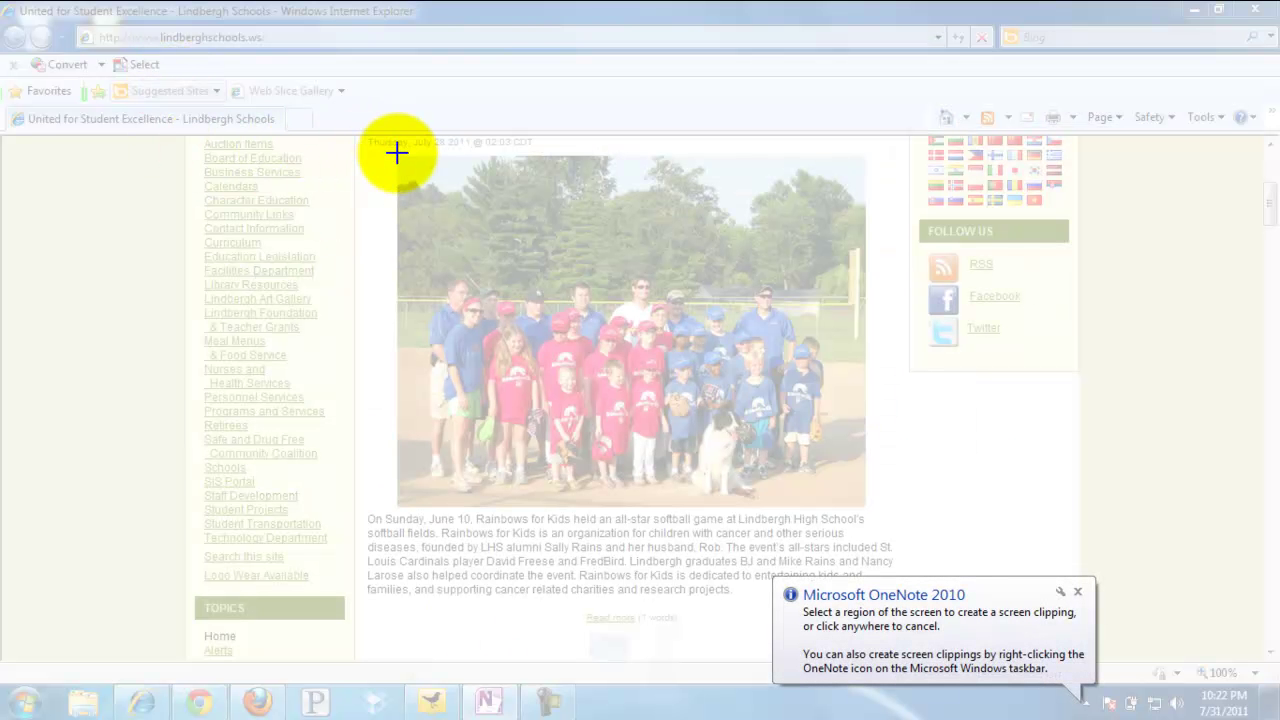
pyautogui.moveTo(397, 152); pyautogui.dragTo(866, 508)
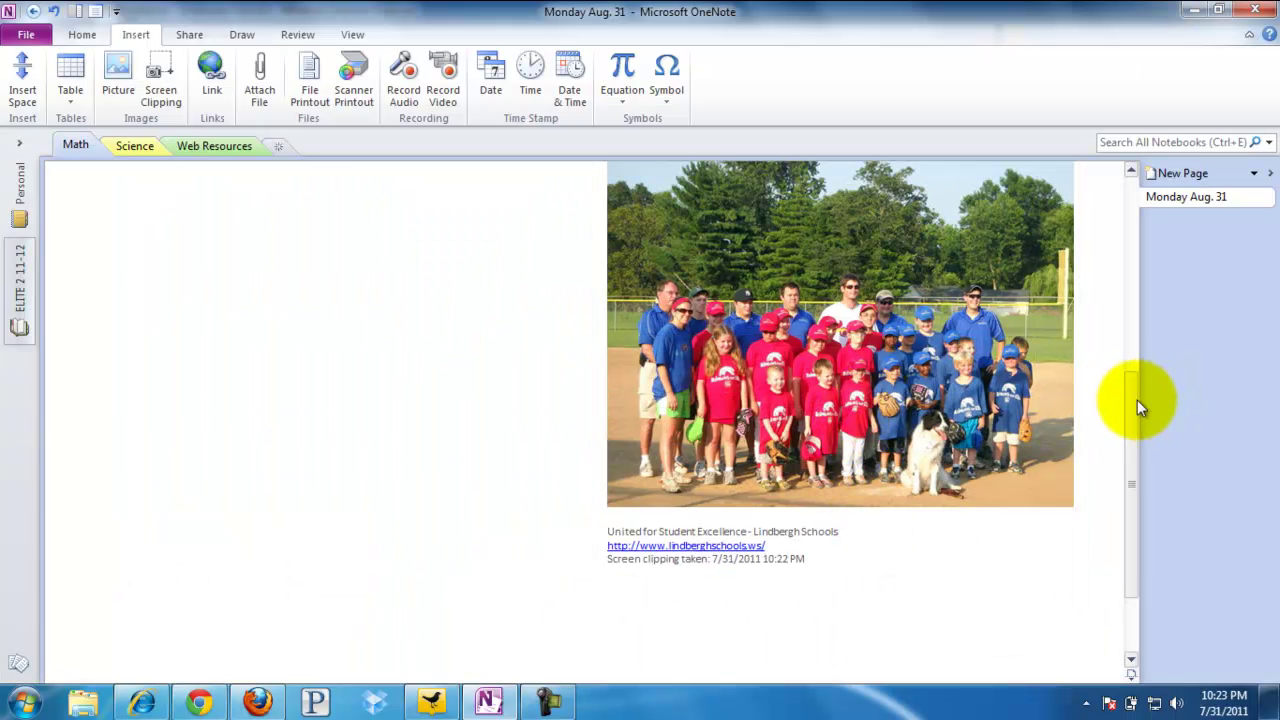
pyautogui.moveTo(1134, 399); pyautogui.dragTo(1134, 339)
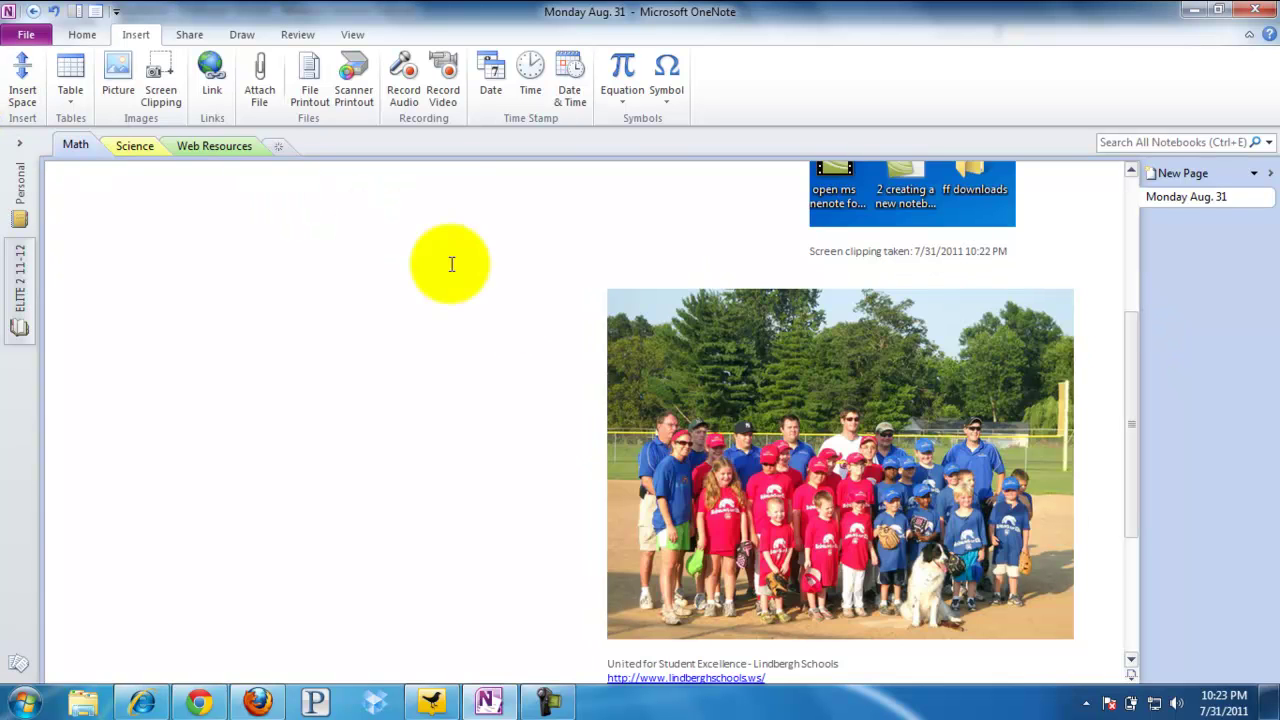
# Link to the Personal notebook's General > OneNote Basics page and move the link up-right
pyautogui.click(150, 311)
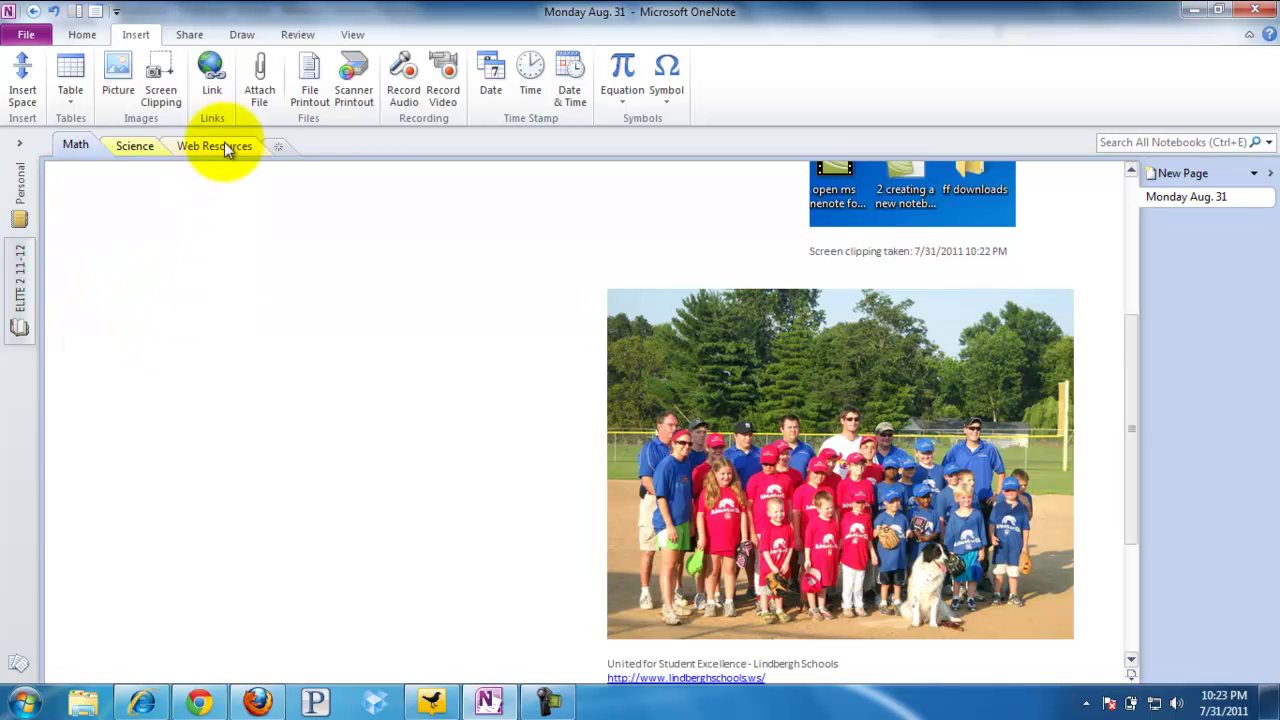
pyautogui.click(208, 74)
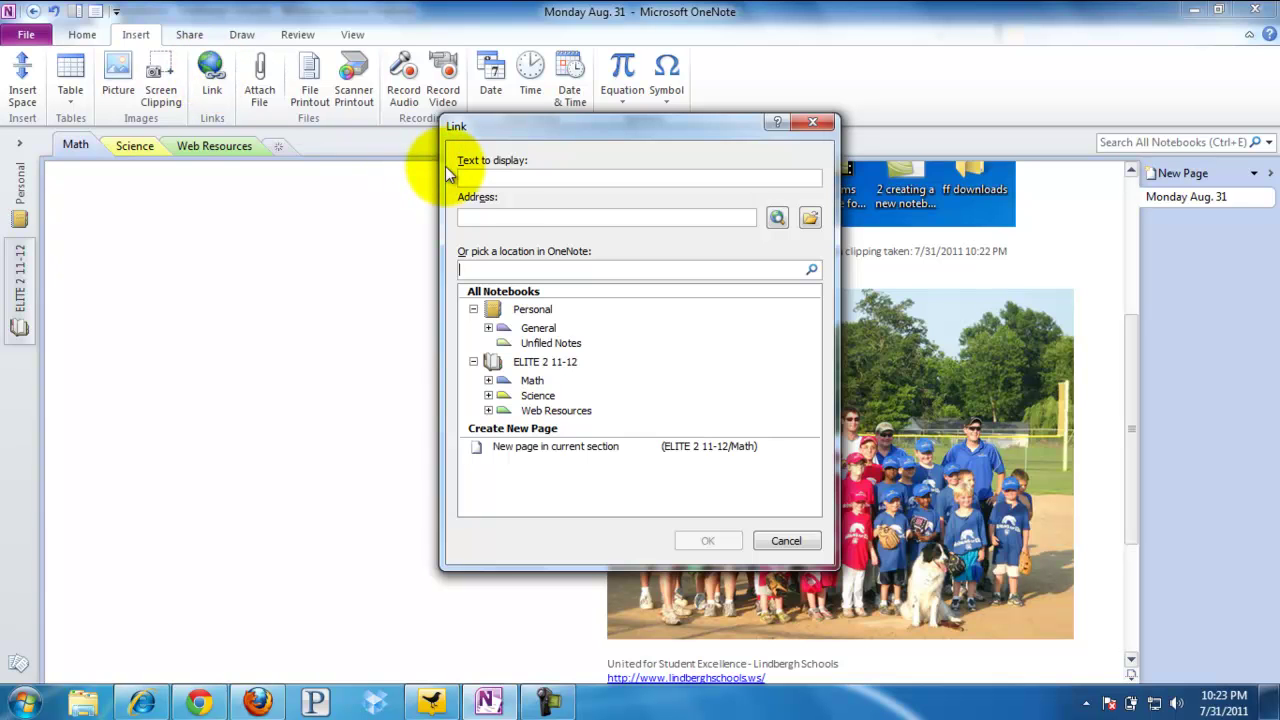
pyautogui.click(487, 214)
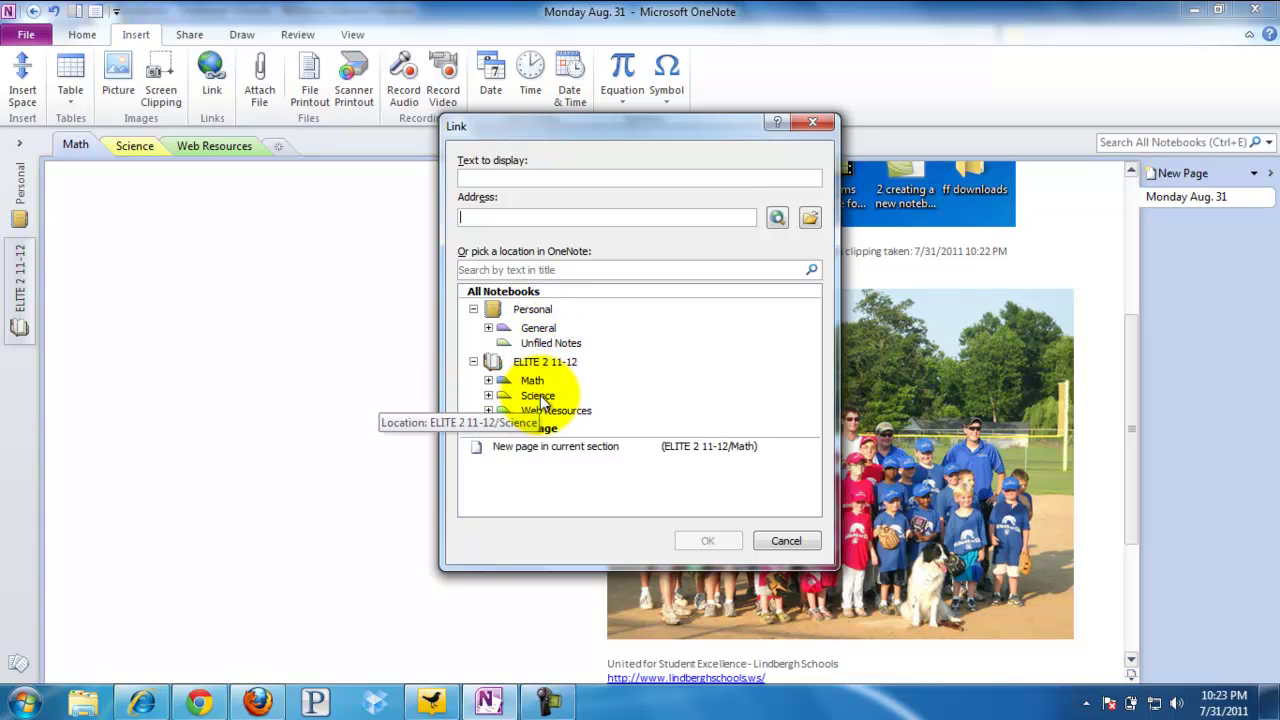
pyautogui.click(488, 328)
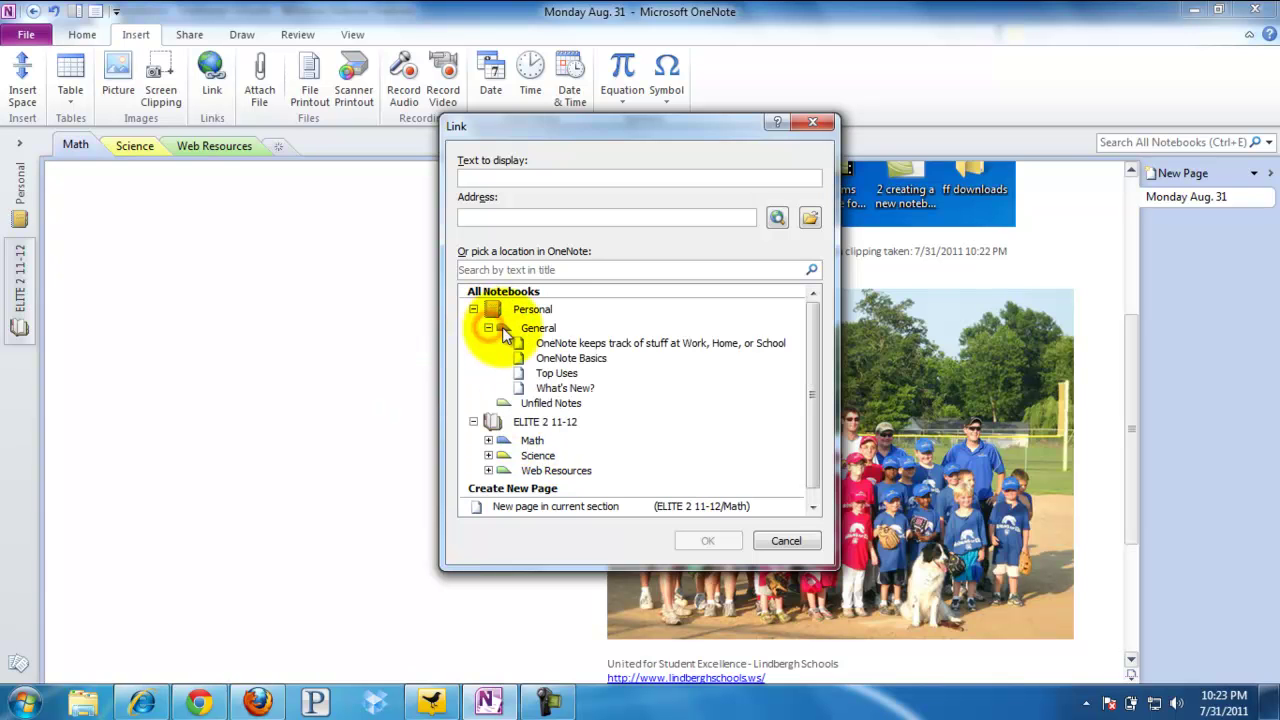
pyautogui.click(566, 362)
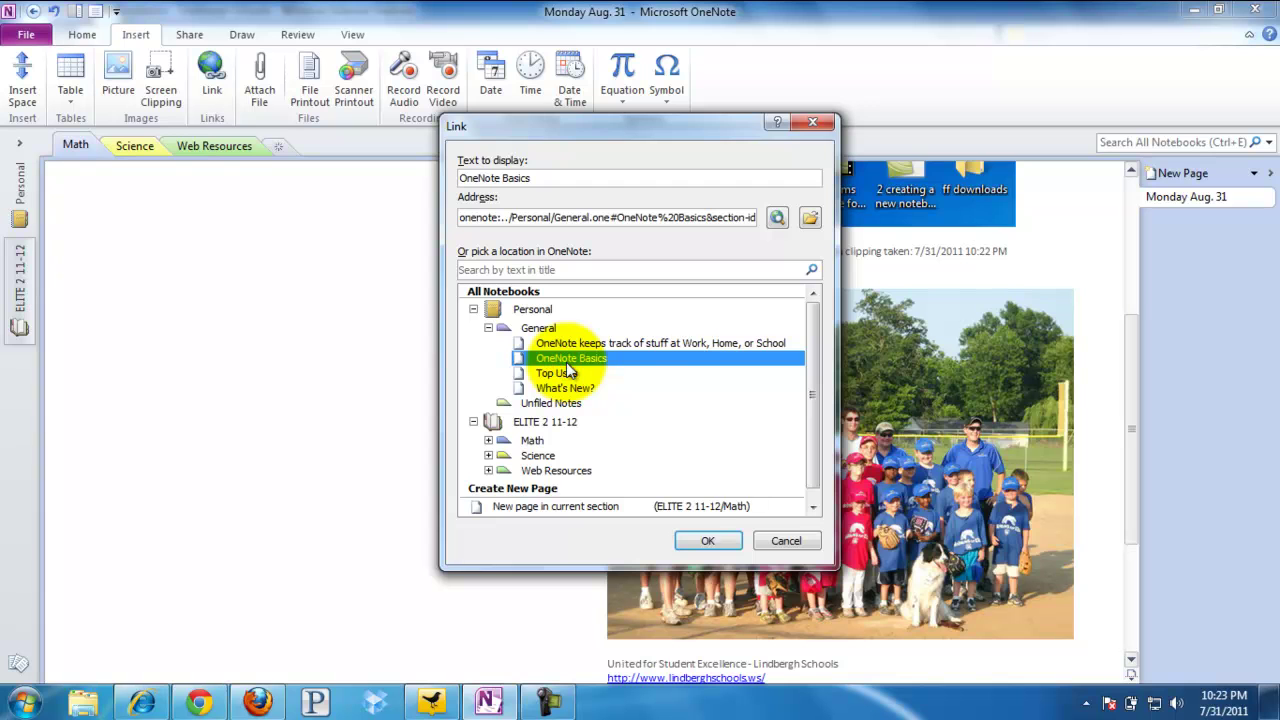
pyautogui.click(681, 538)
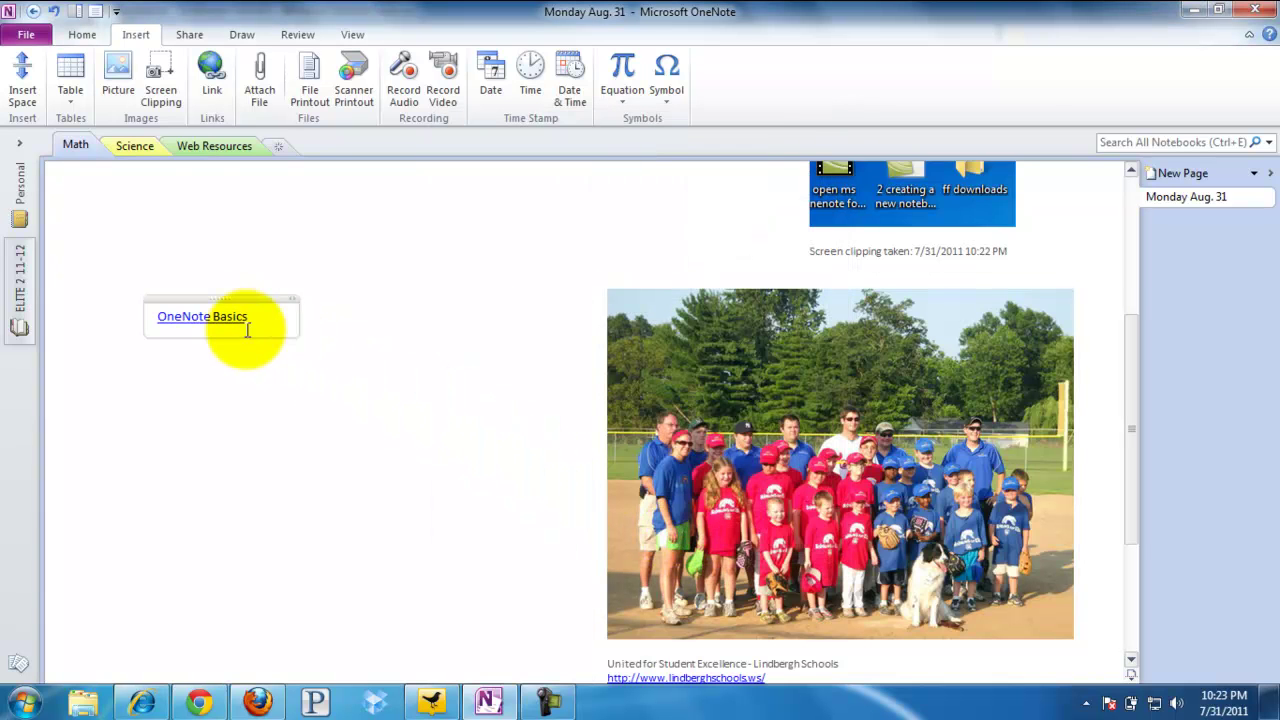
pyautogui.moveTo(230, 298); pyautogui.dragTo(345, 200)
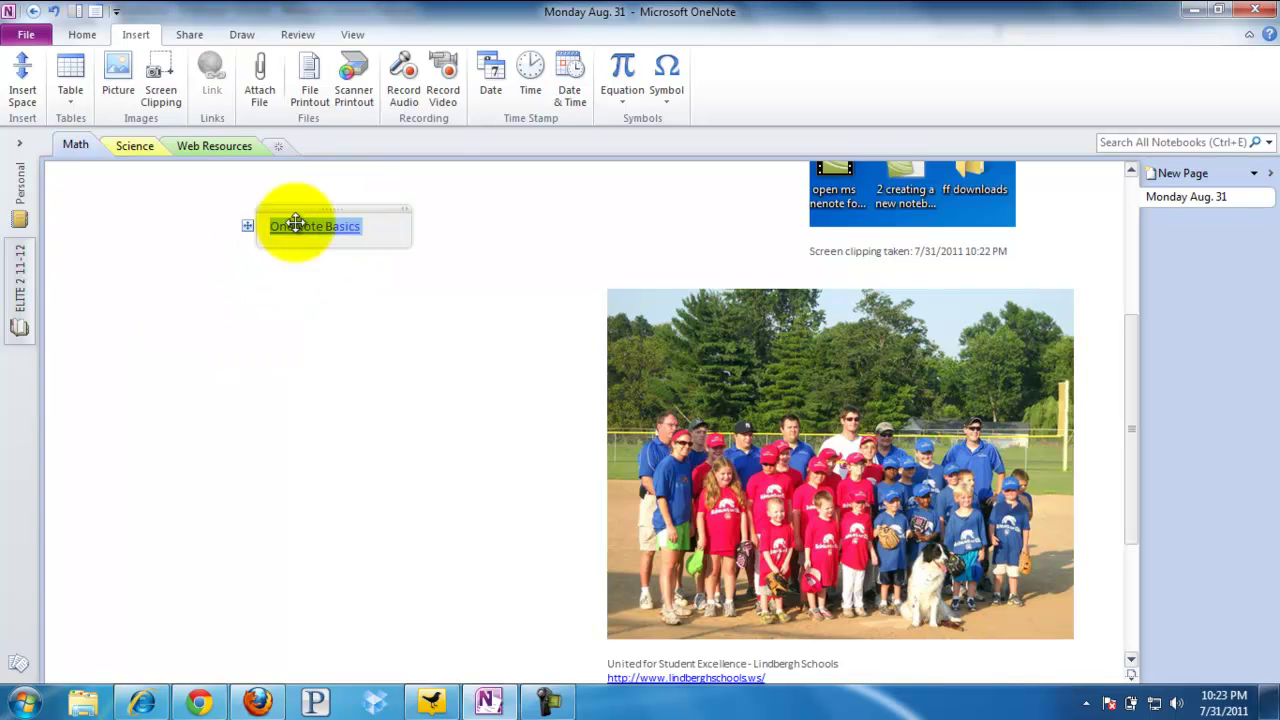
pyautogui.click(171, 291)
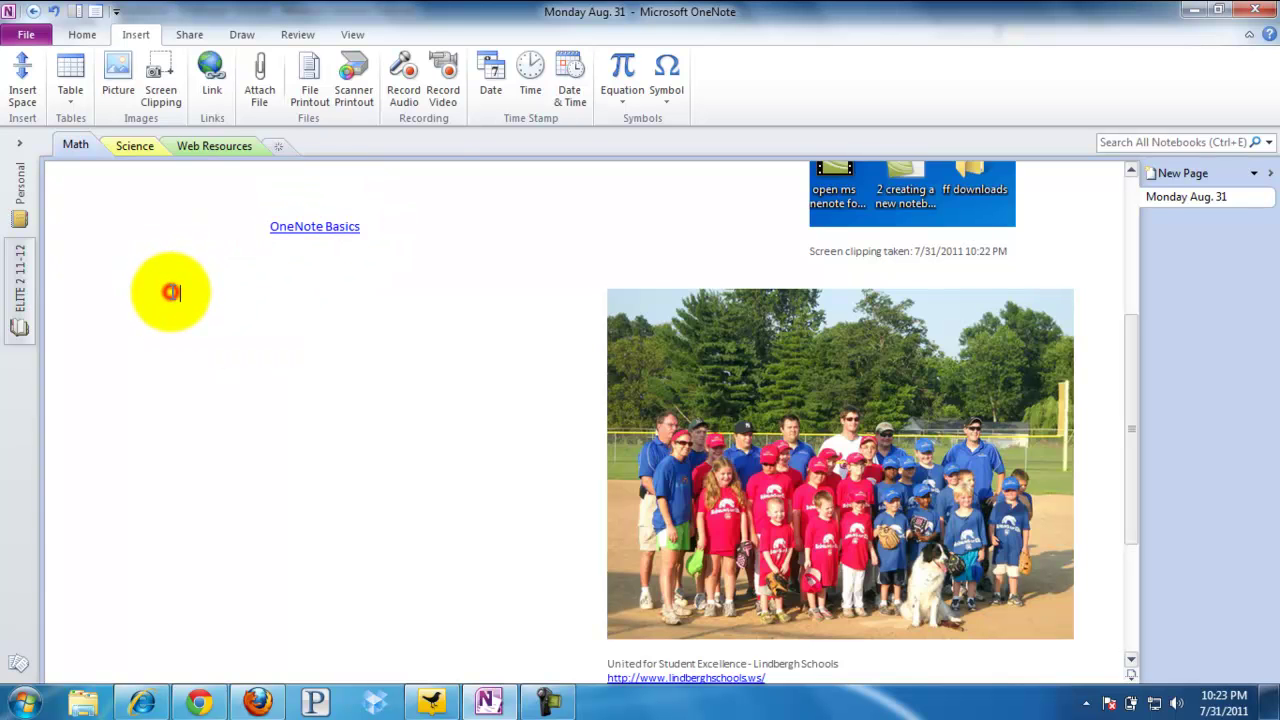
# Attach the 'email assessment' PDF from the Desktop as a file icon on the page
pyautogui.click(255, 93)
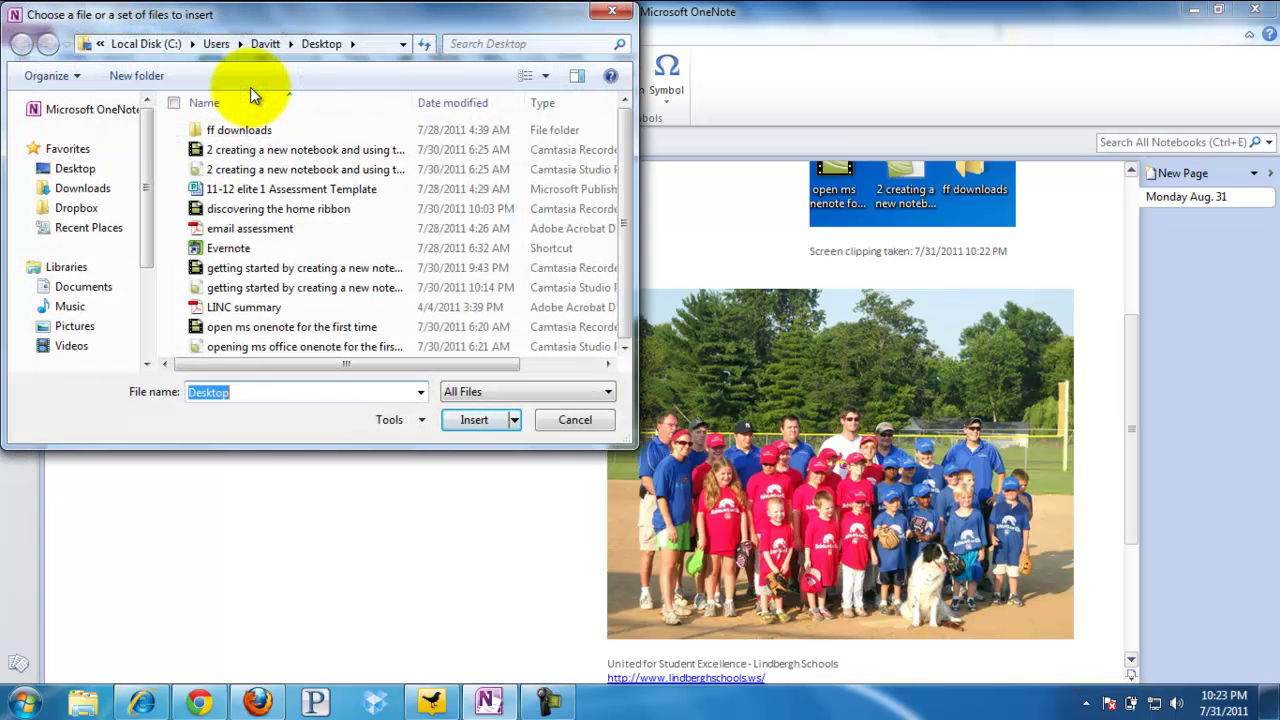
pyautogui.click(80, 170)
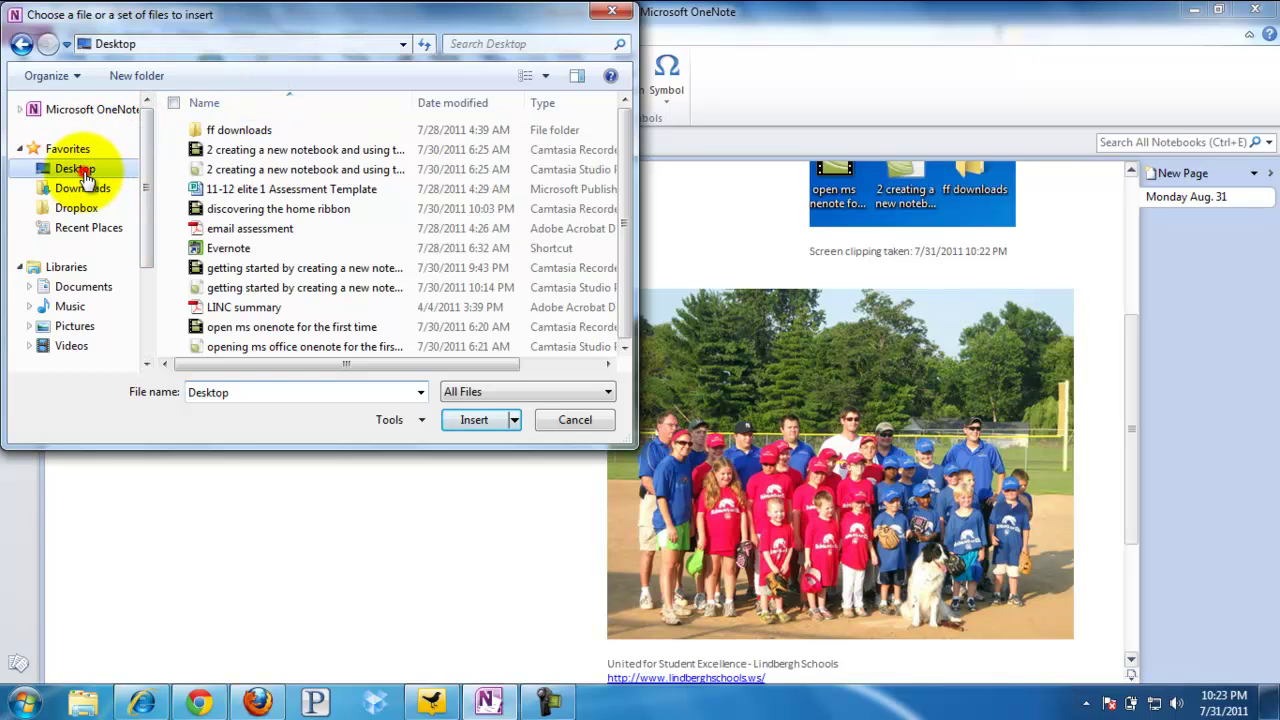
pyautogui.moveTo(625, 160); pyautogui.dragTo(644, 260)
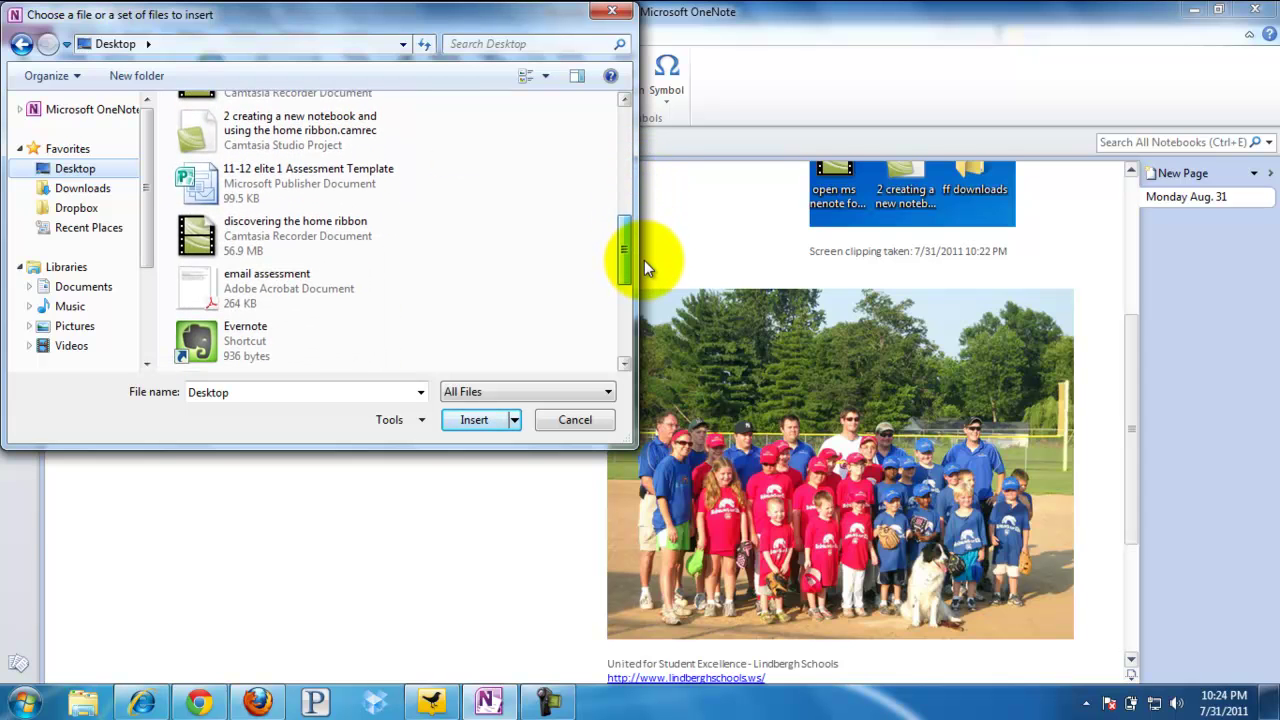
pyautogui.click(302, 286)
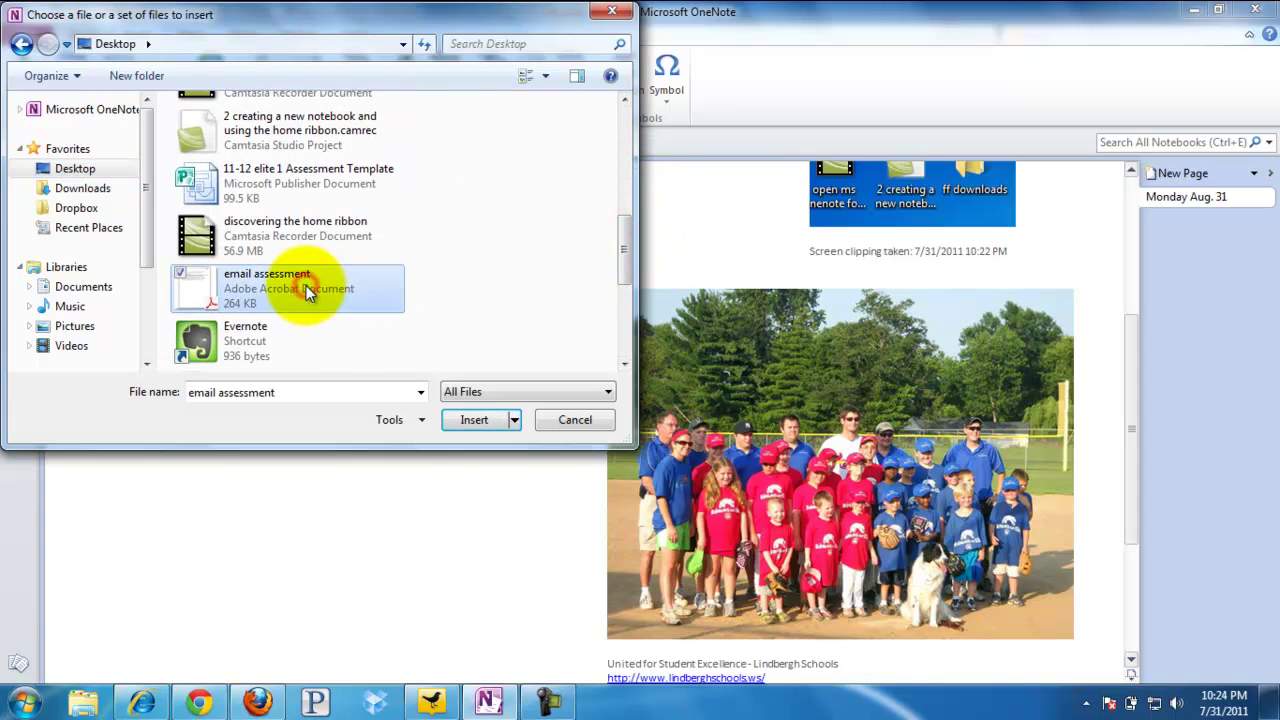
pyautogui.click(476, 419)
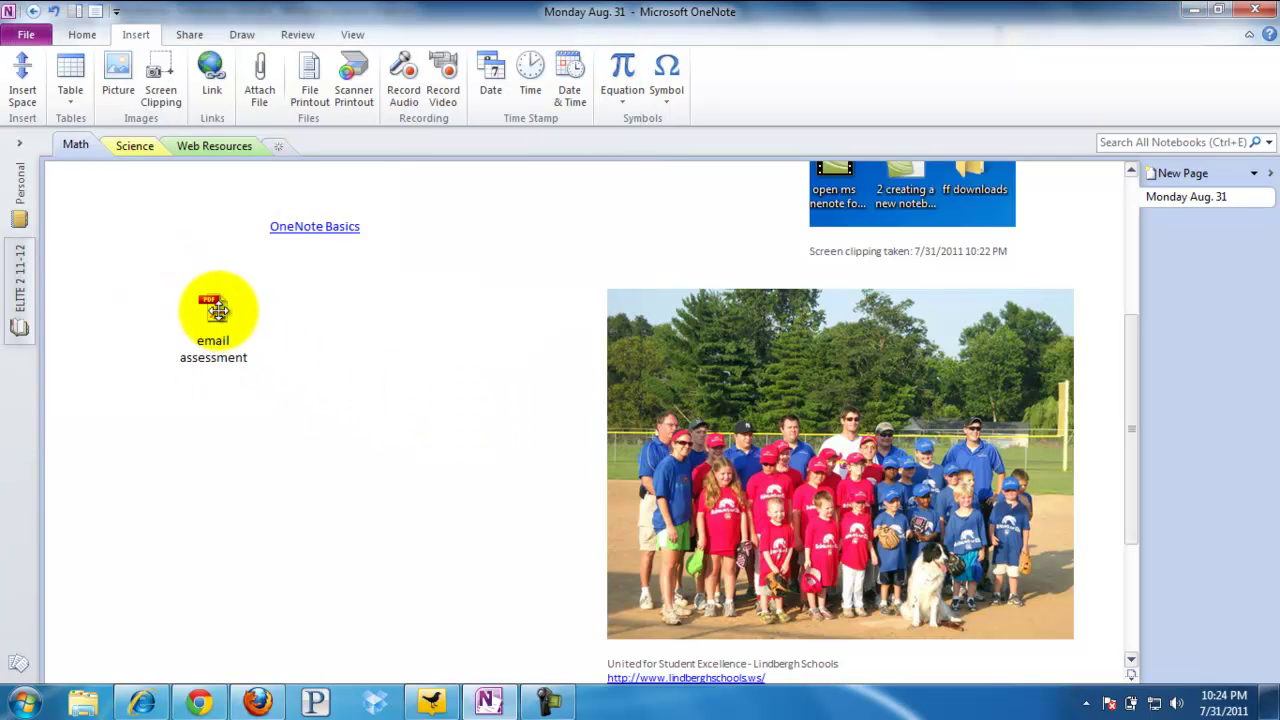
pyautogui.moveTo(217, 311)
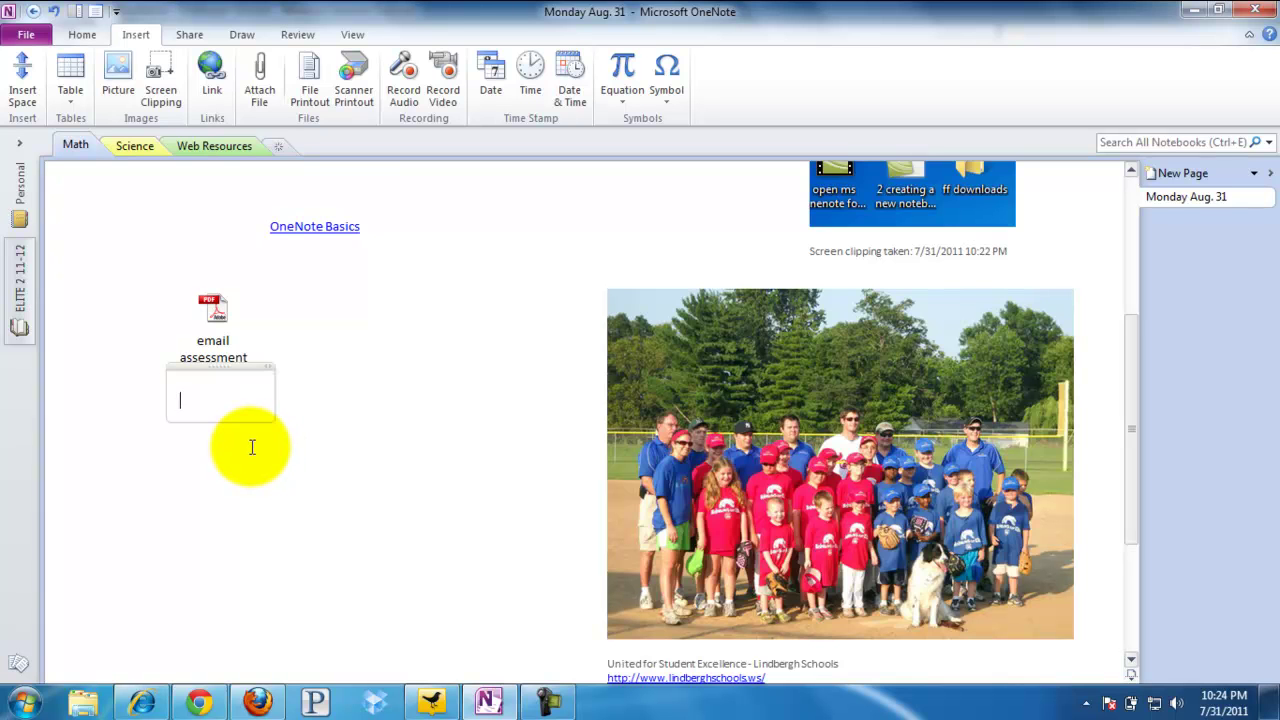
# Record a 16-second audio clip onto the page, then return to the Insert tab
pyautogui.click(396, 100)
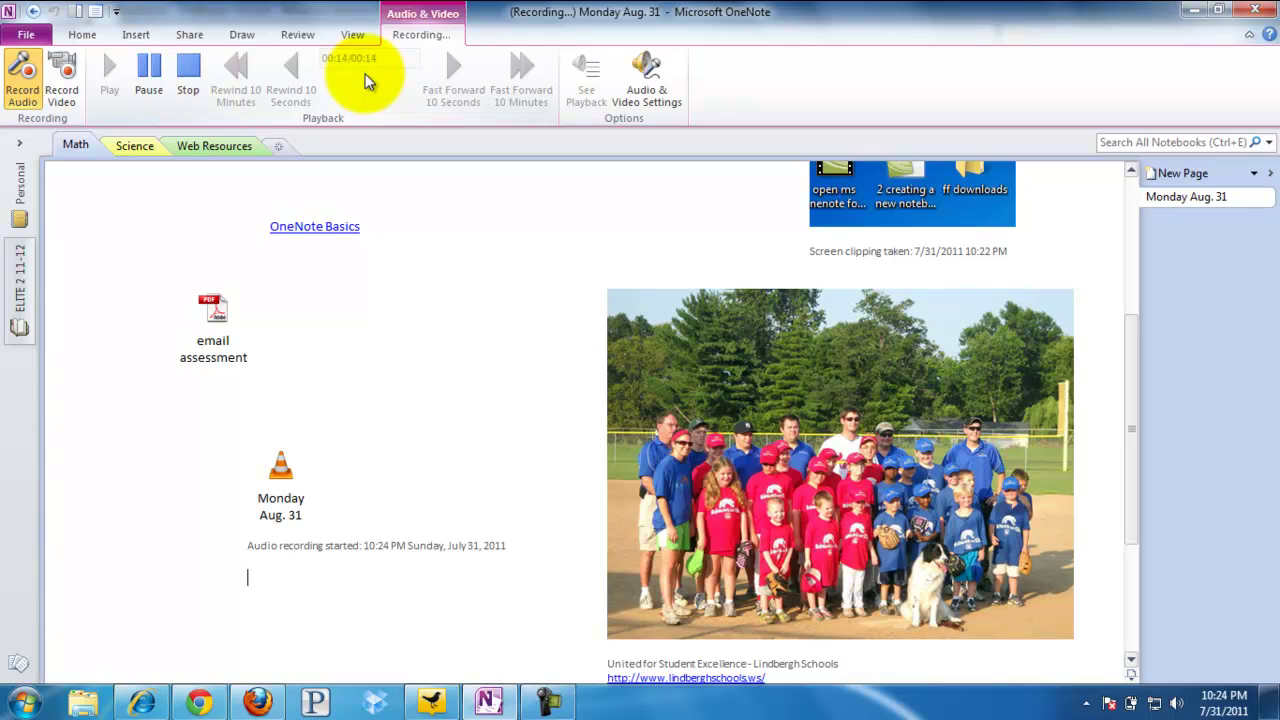
pyautogui.click(190, 70)
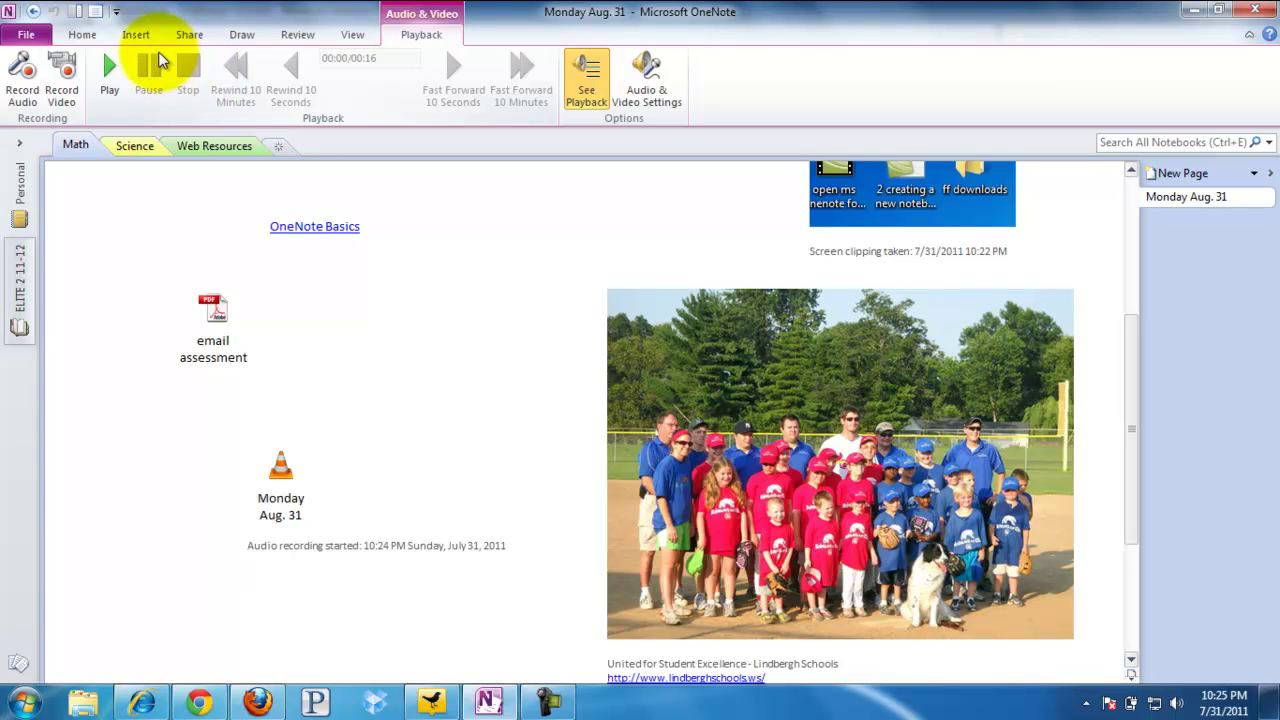
pyautogui.click(135, 37)
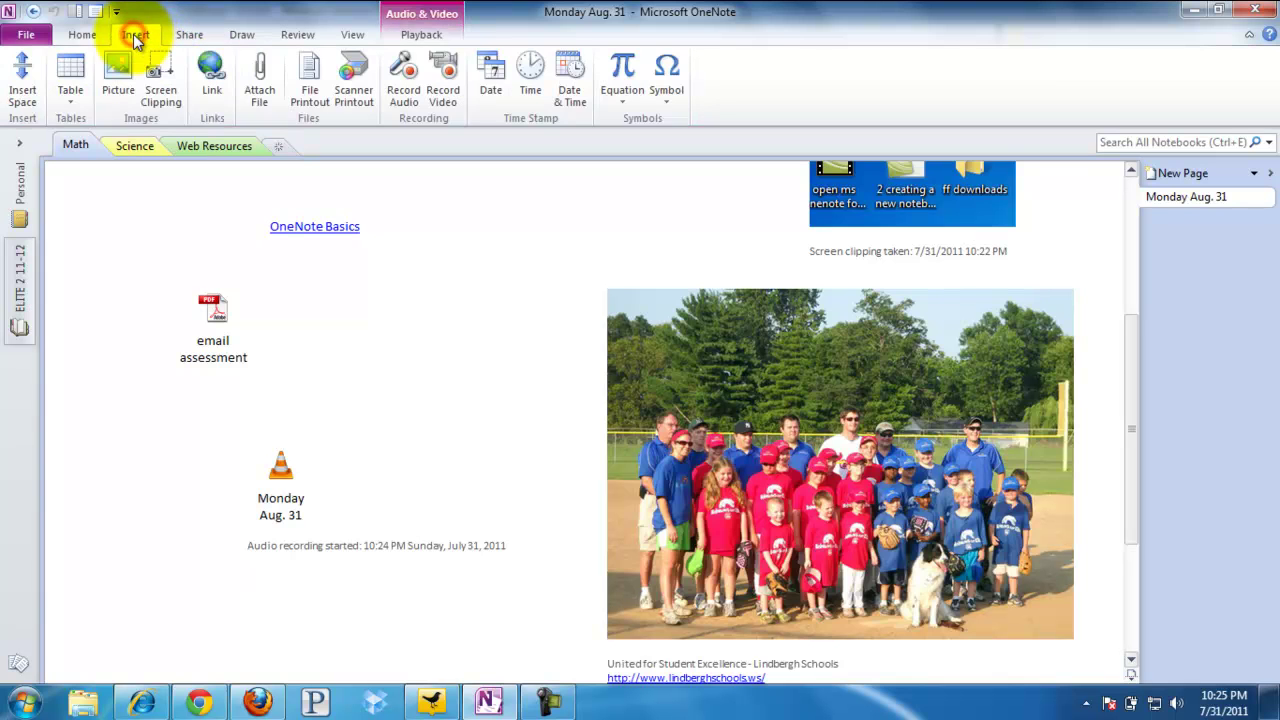
# Move the audio recording up beside the link, with its timestamp just beneath it
pyautogui.moveTo(273, 458); pyautogui.dragTo(505, 273)
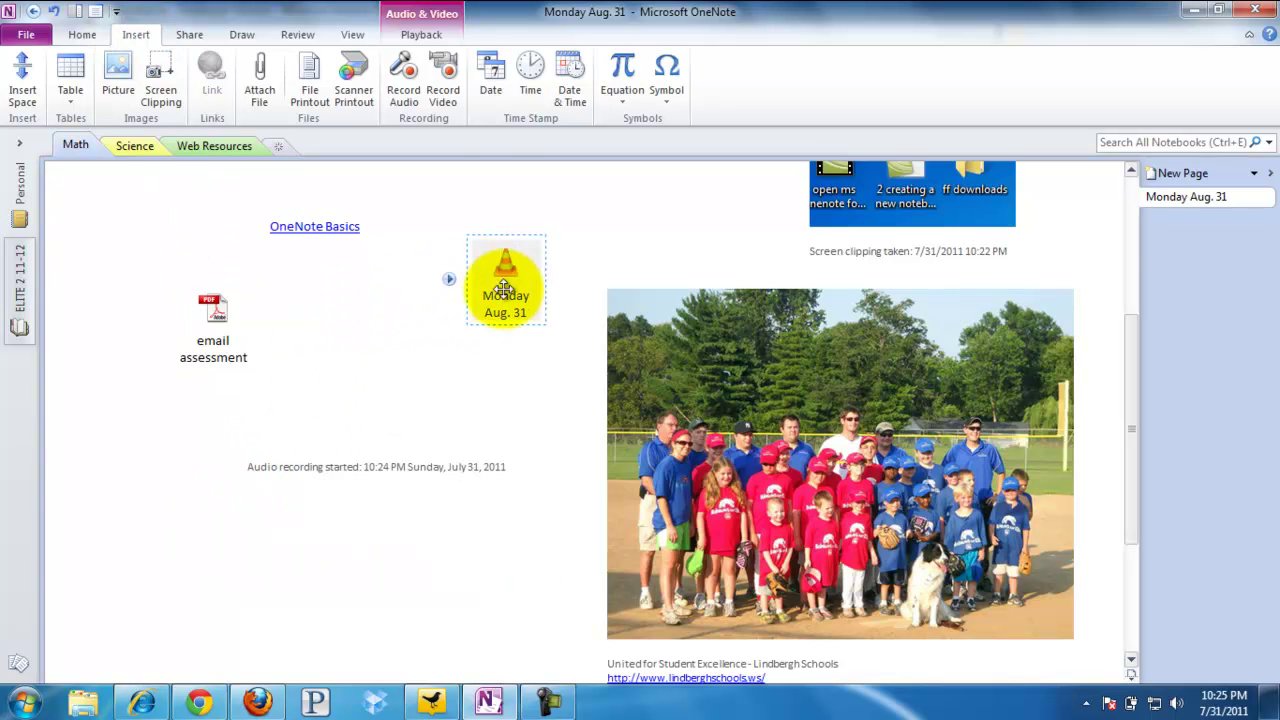
pyautogui.moveTo(364, 434); pyautogui.dragTo(474, 334)
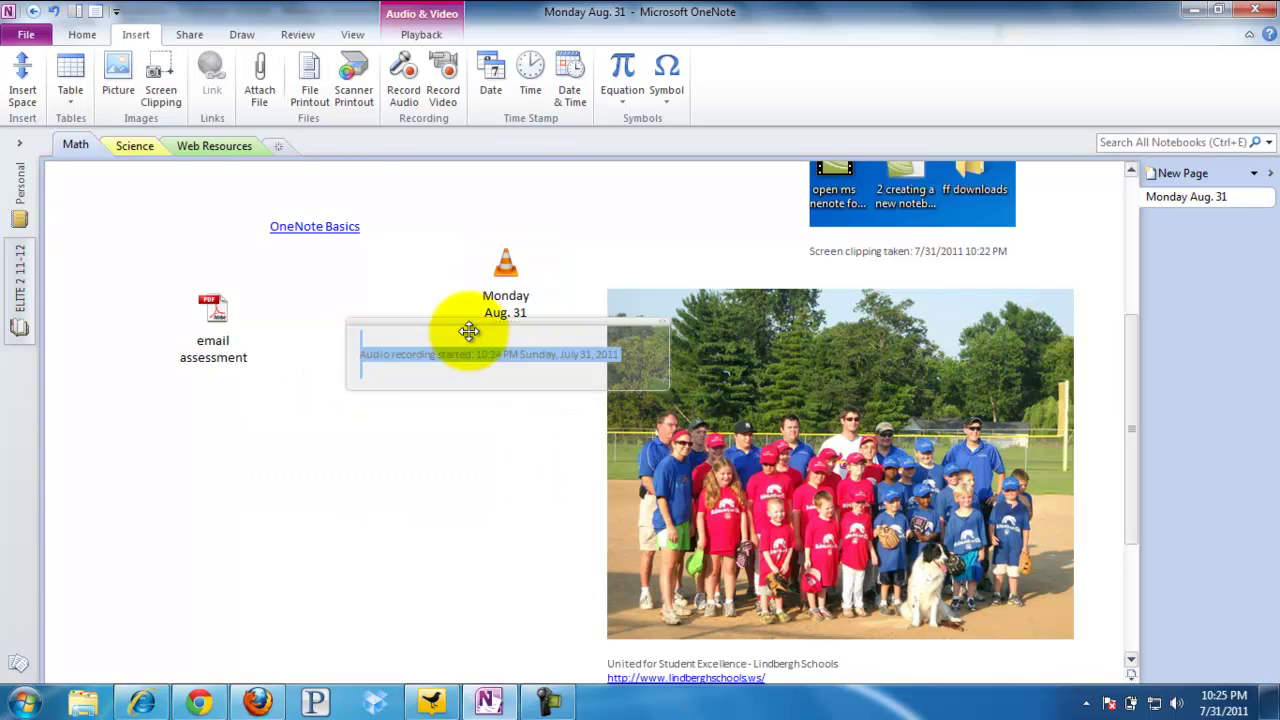
pyautogui.click(181, 512)
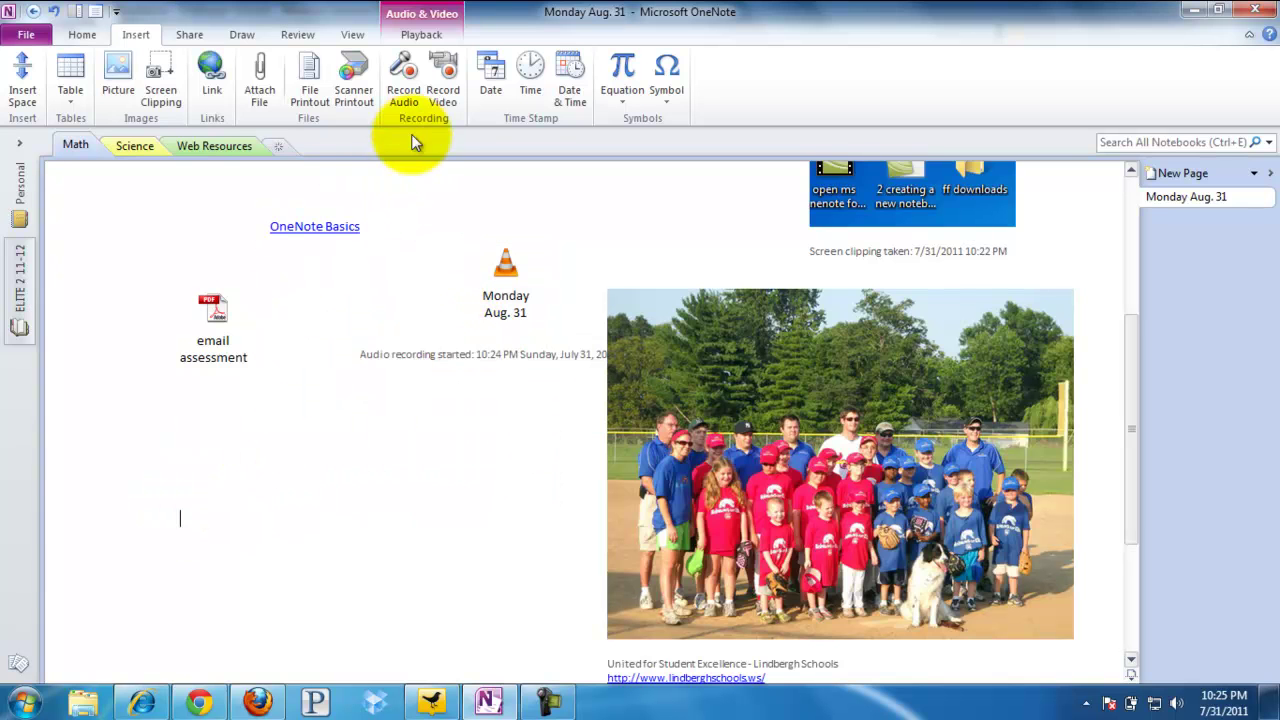